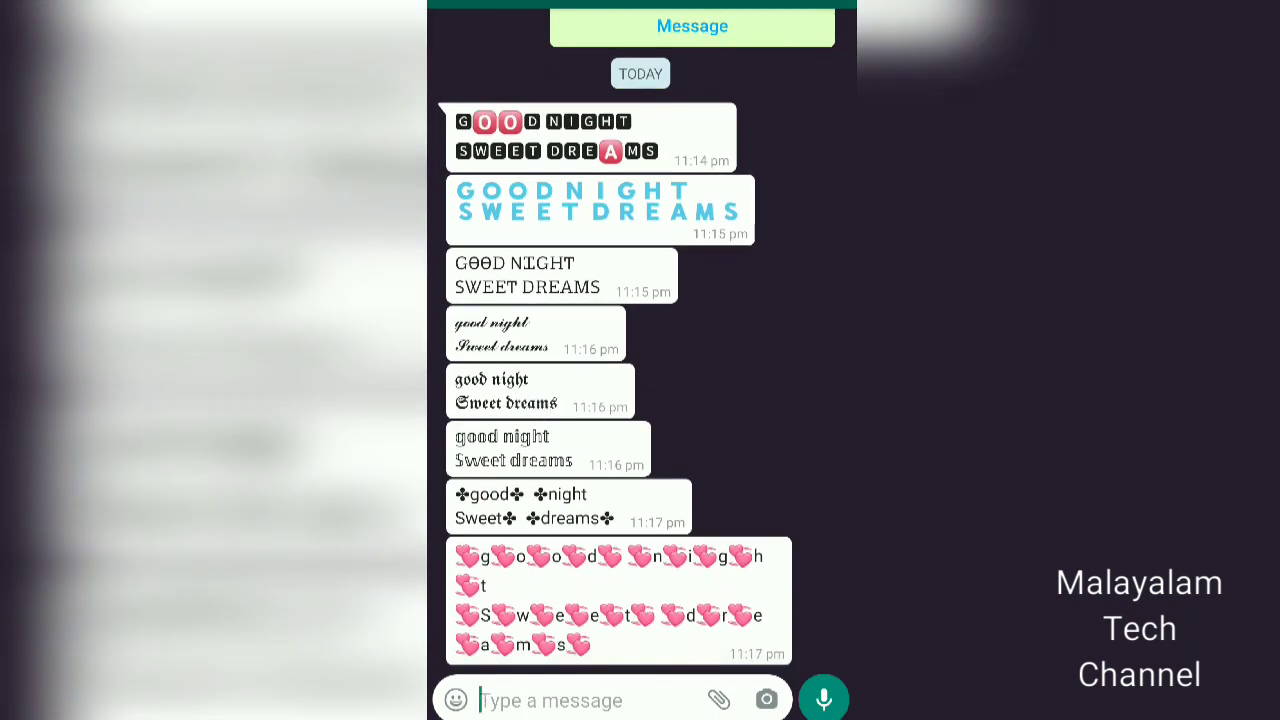
- Switch from WhatsApp to Stylish Text and focus its empty 'Type here' box
left_click(536, 334)
scroll(600, 300, "up", 3)
scroll(600, 400, "down", 3)
key("alt+Tab")
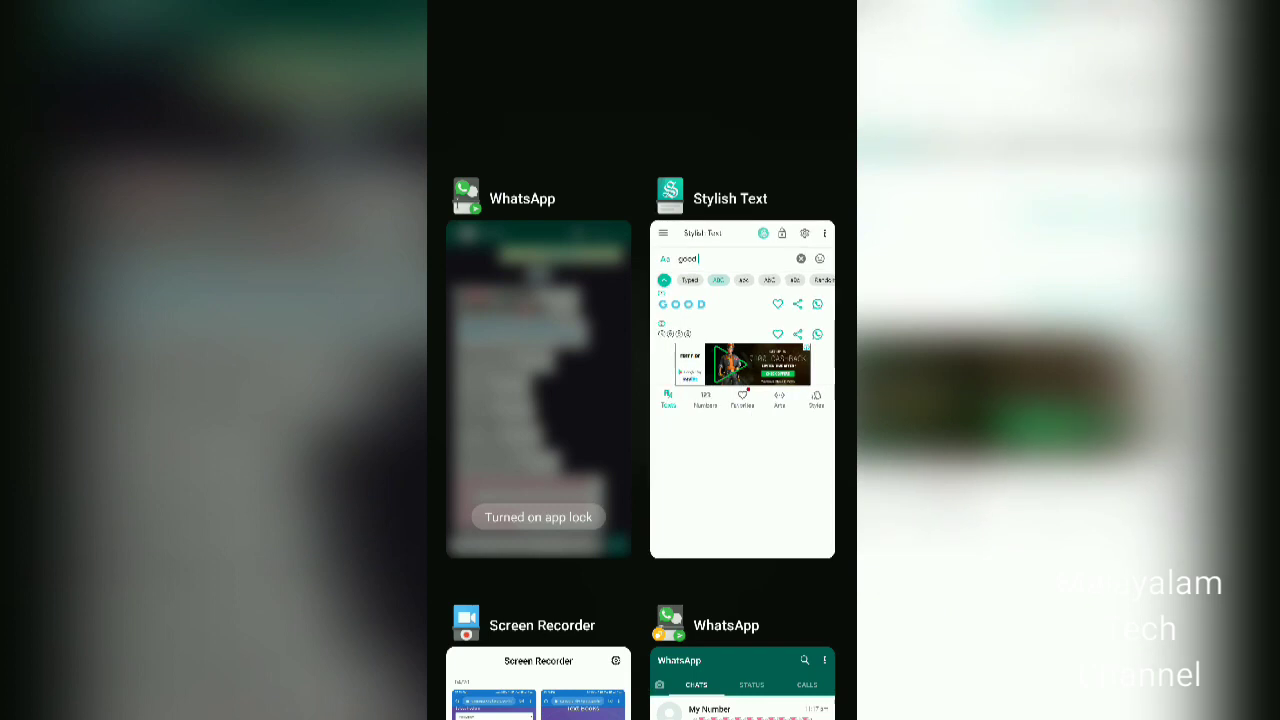
left_click(742, 388)
scroll(640, 360, "down", 2)
scroll(640, 360, "up", 1)
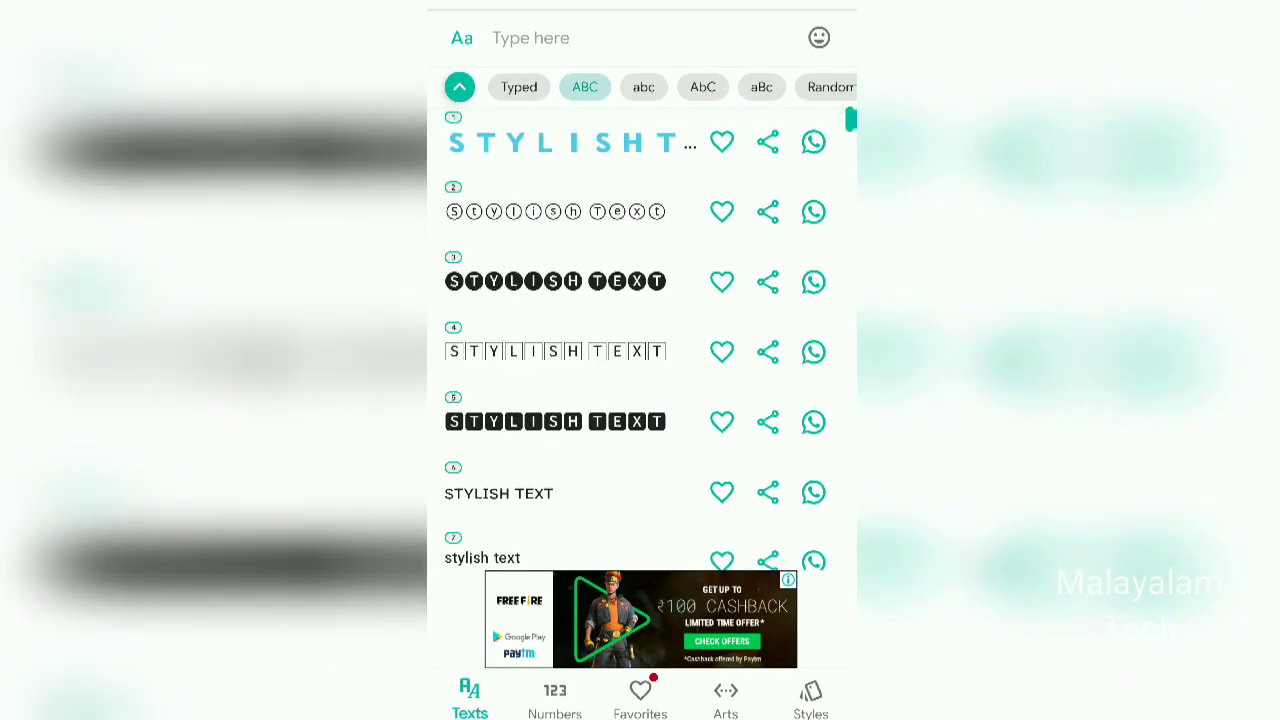
left_click(555, 37)
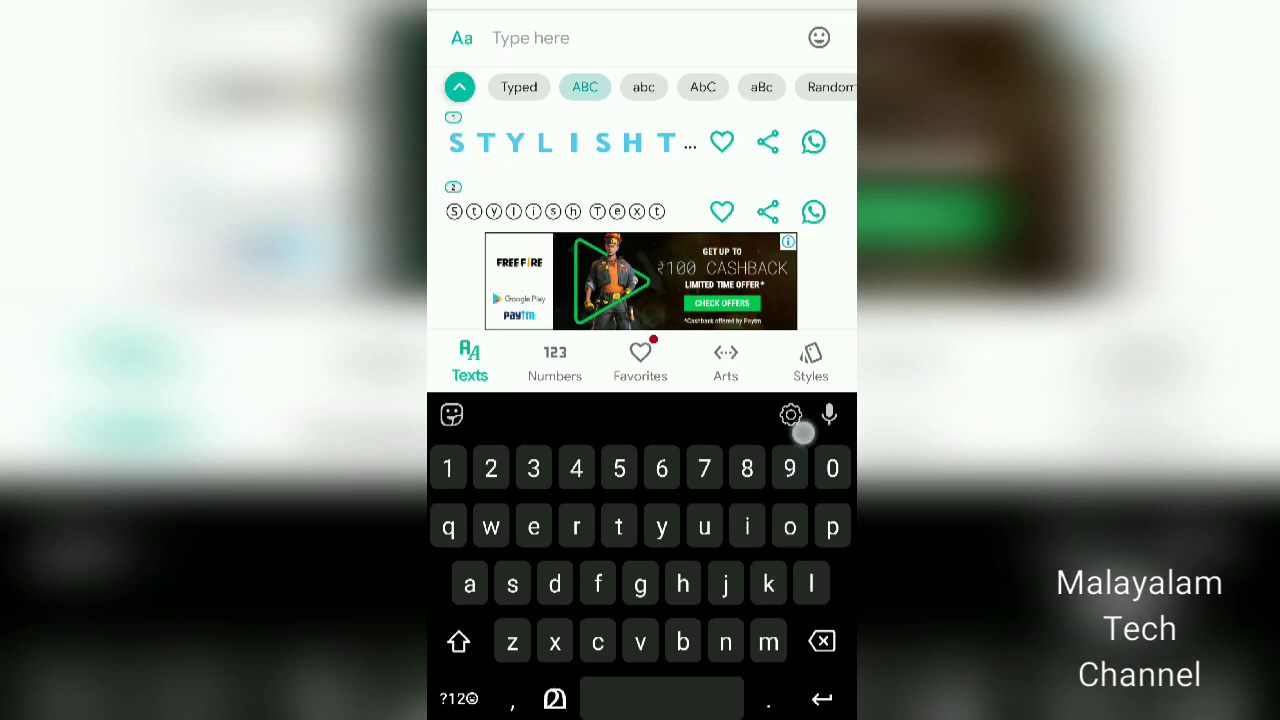
- Enter 'Good morning' in the text box, deleting the stray mistyped letter
left_click(458, 642)
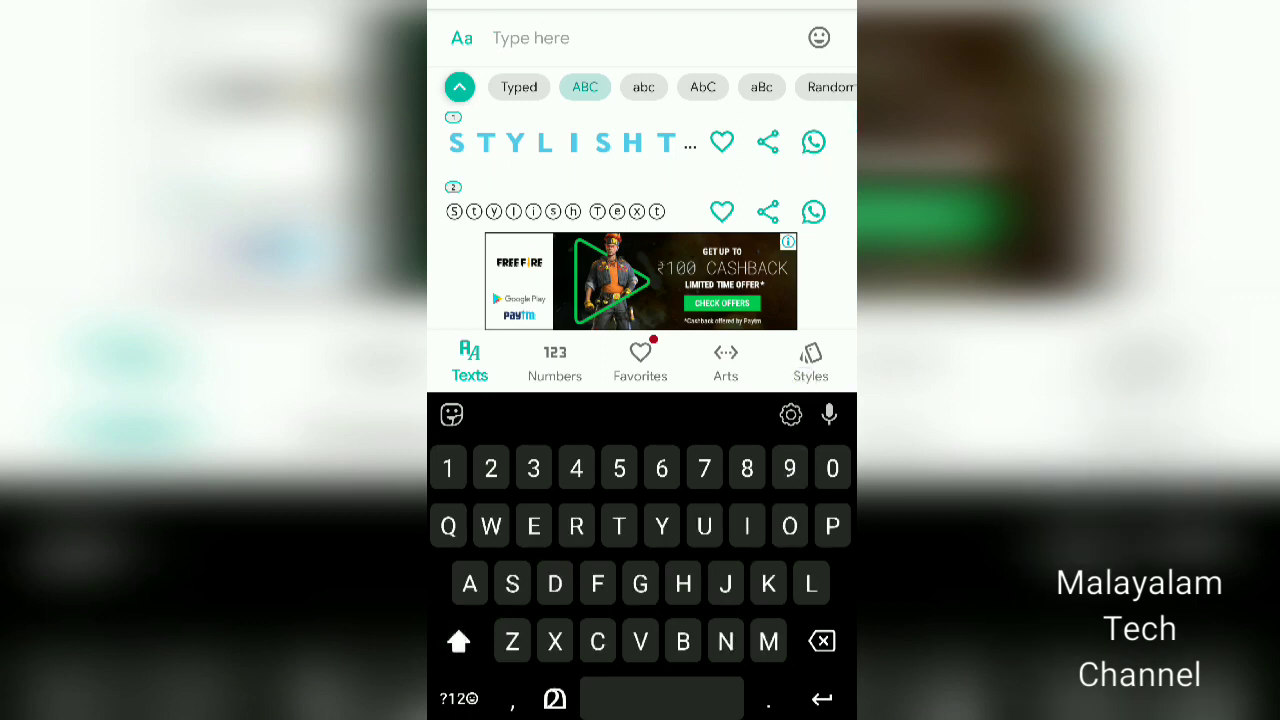
type("Good ")
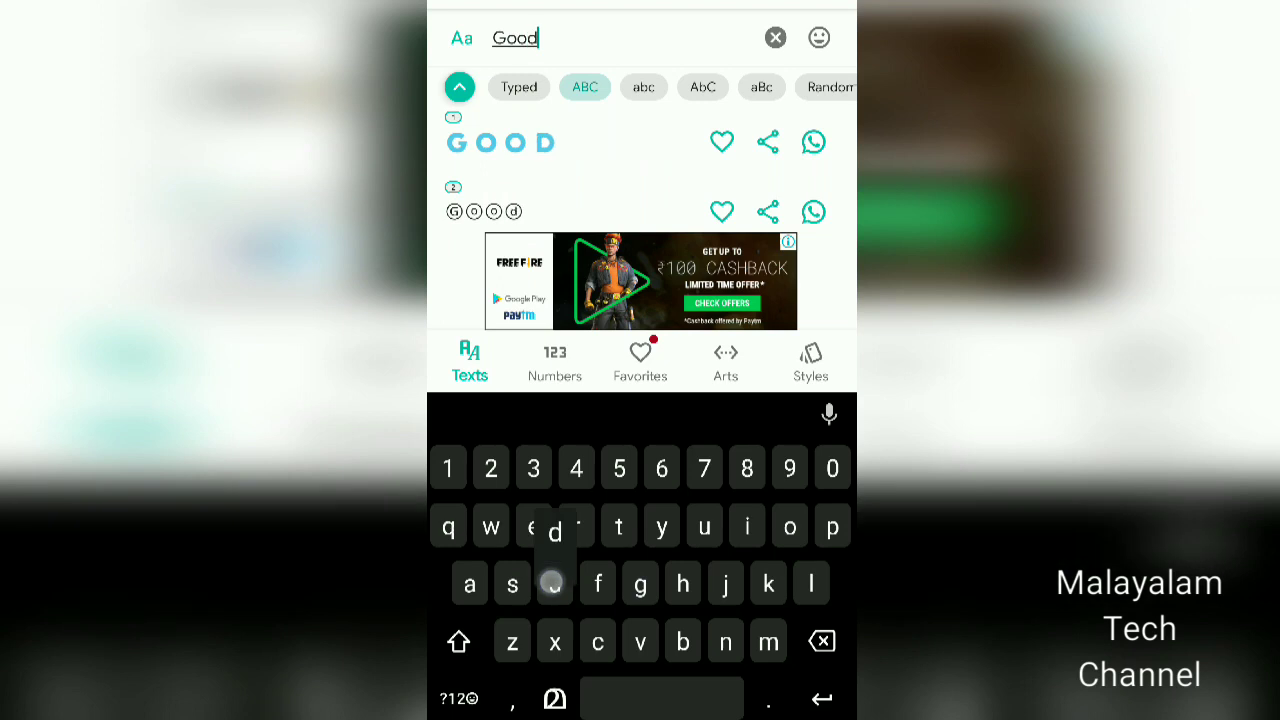
type("n")
key("BackSpace")
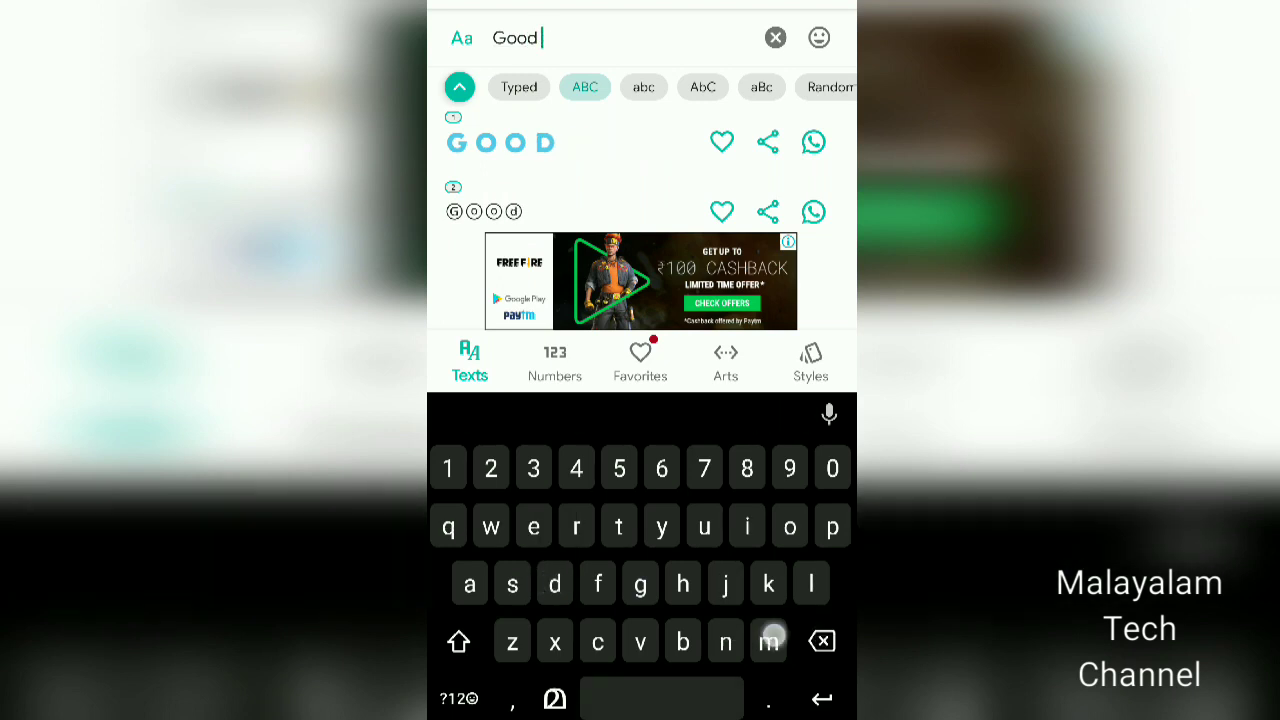
type("morning")
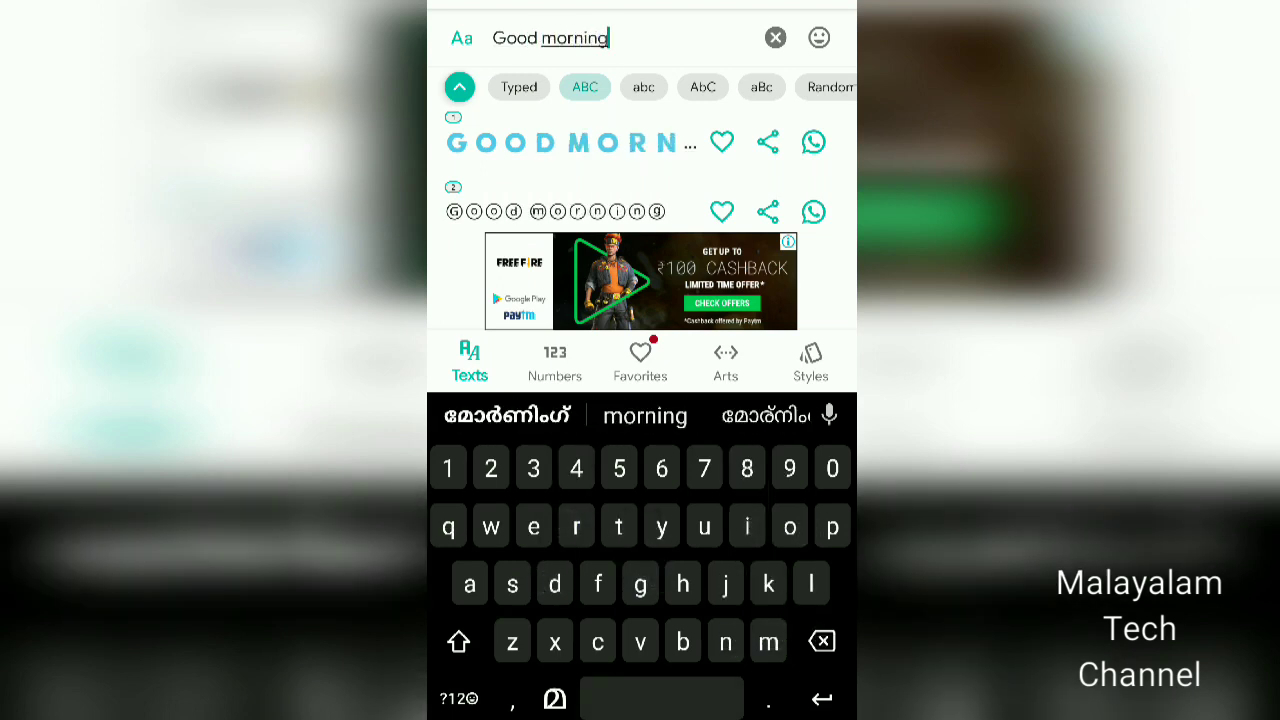
- Hide the keyboard and browse the styled 'Good morning' list down to the heart-emoji versions and back
key("Return")
scroll(640, 300, "down", 5)
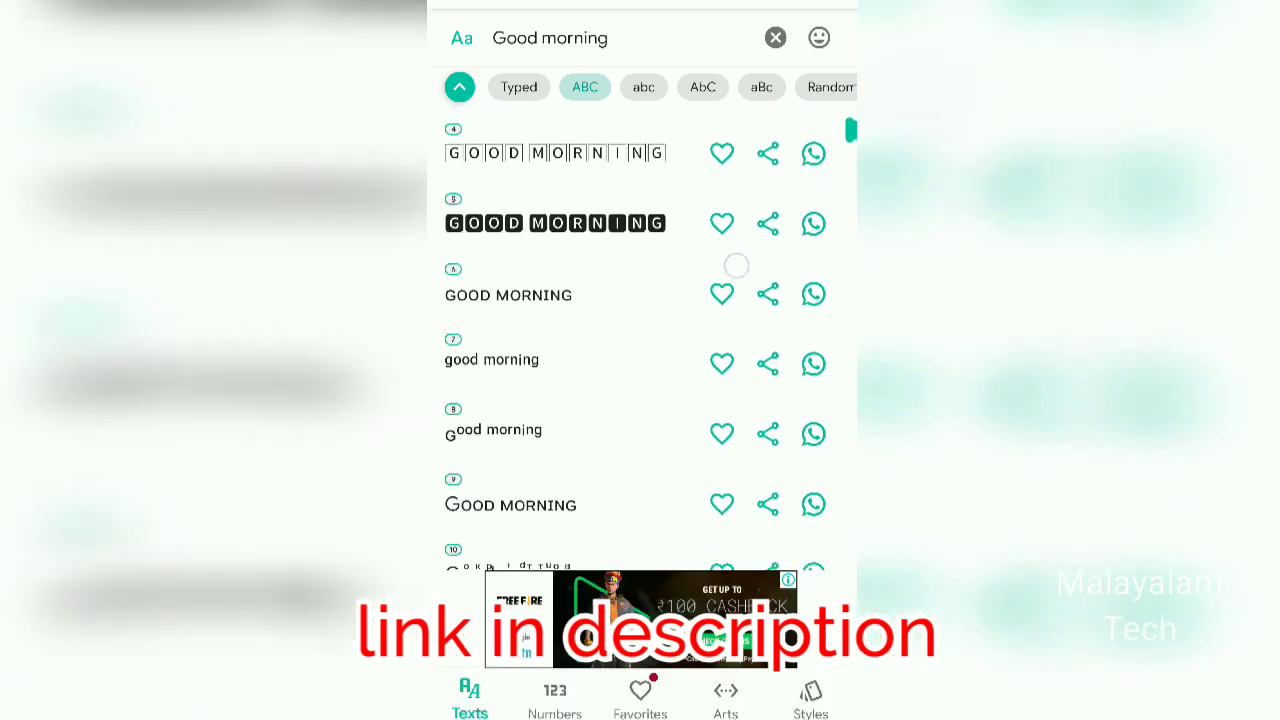
scroll(640, 300, "down", 5)
scroll(640, 300, "up", 5)
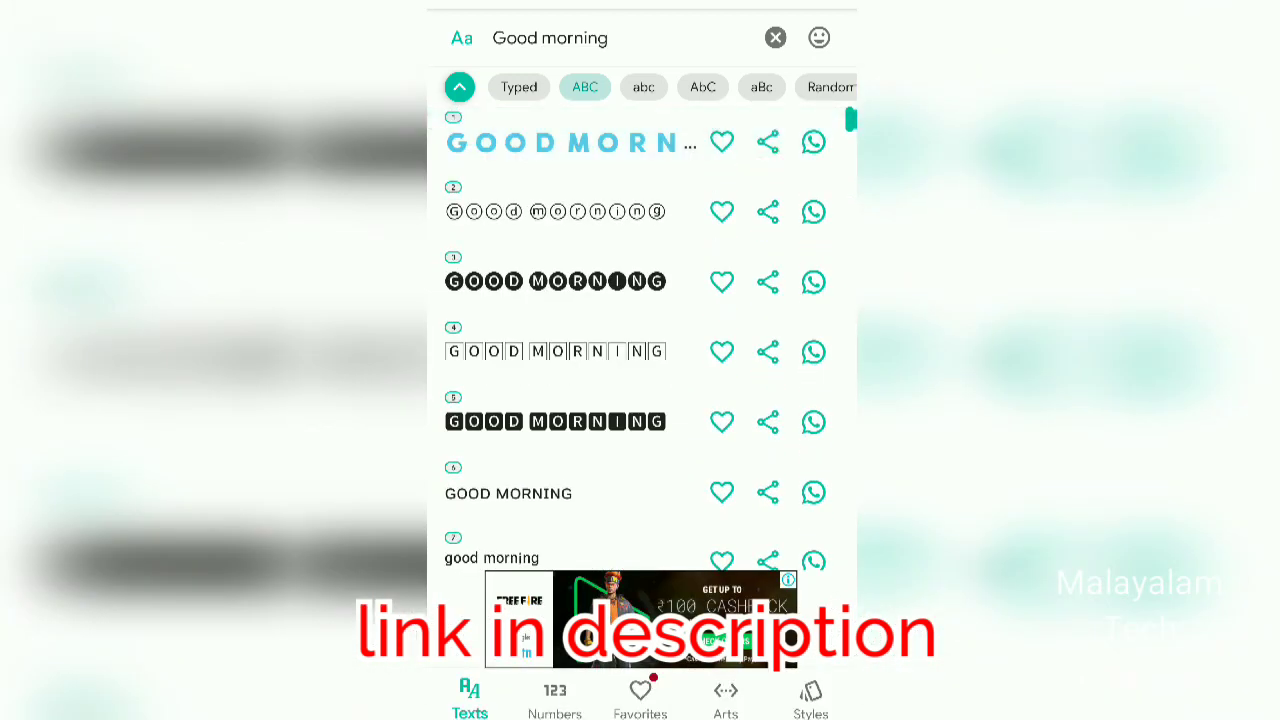
scroll(640, 350, "down", 5)
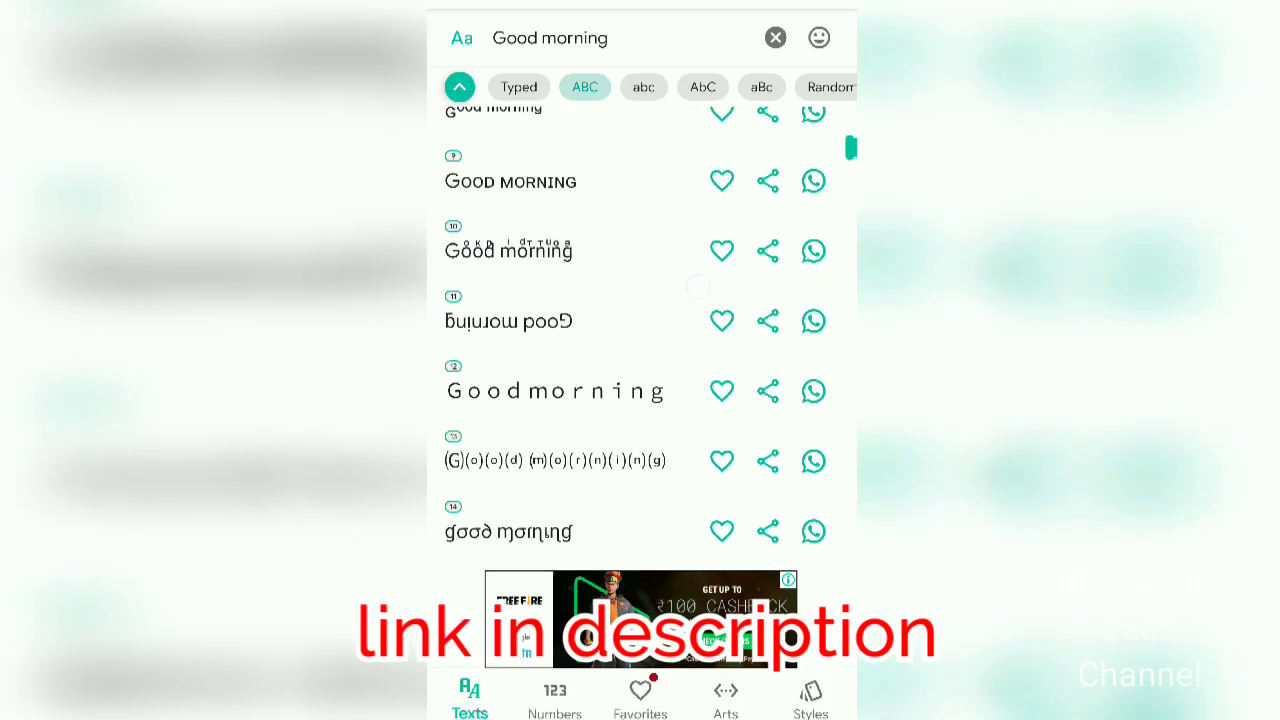
scroll(640, 350, "down", 8)
scroll(640, 350, "down", 8)
scroll(640, 350, "down", 5)
scroll(640, 350, "down", 5)
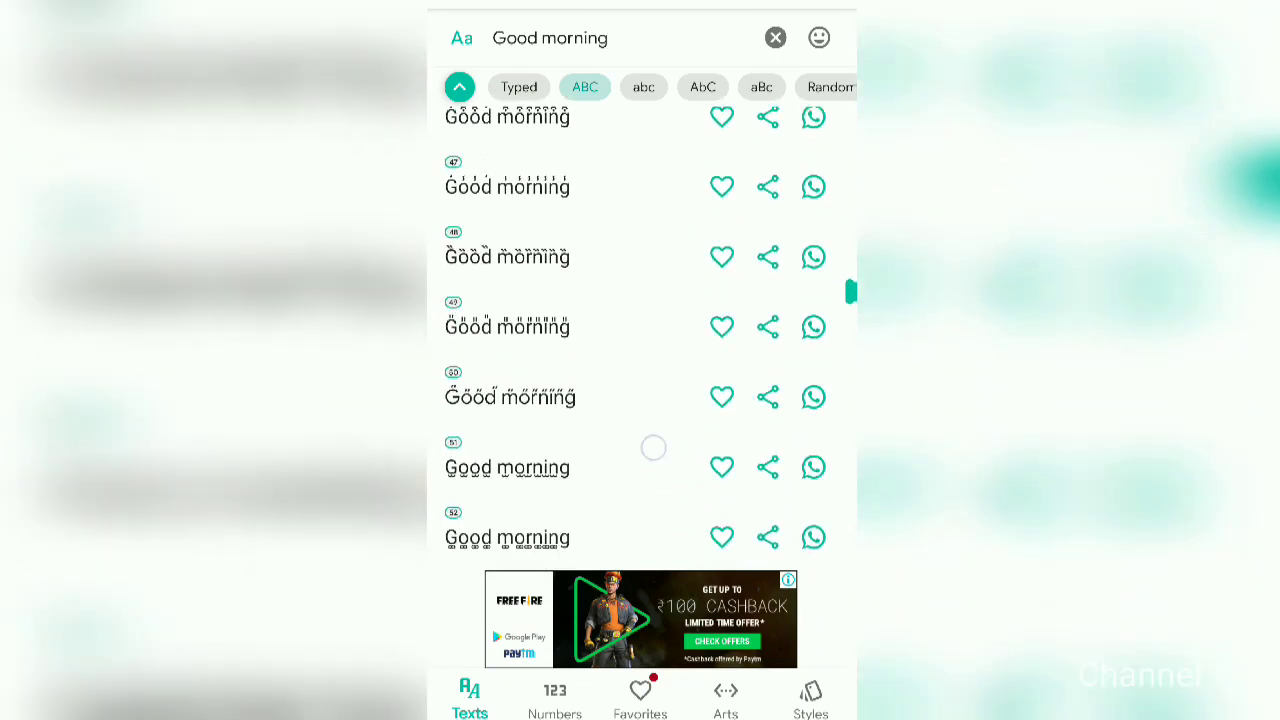
scroll(653, 447, "down", 6)
scroll(653, 400, "down", 6)
scroll(653, 400, "down", 6)
scroll(680, 380, "down", 6)
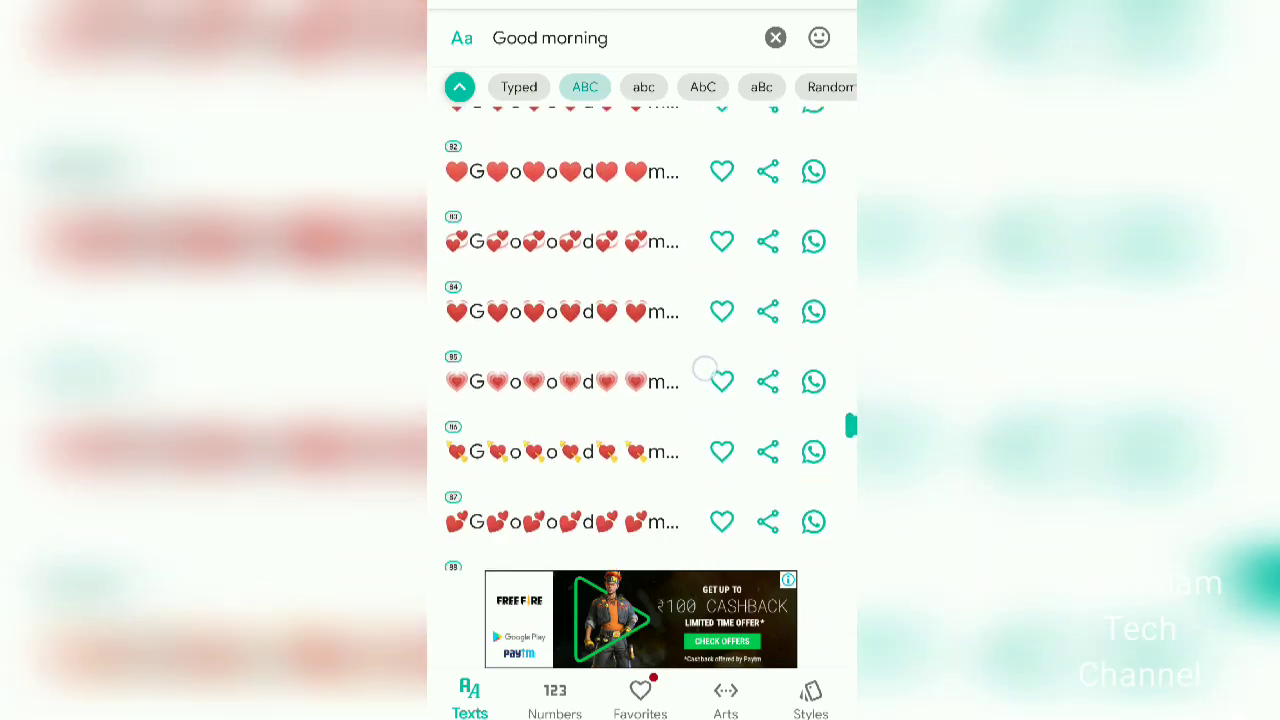
scroll(653, 400, "down", 4)
scroll(653, 400, "up", 6)
scroll(653, 400, "up", 10)
scroll(640, 450, "up", 10)
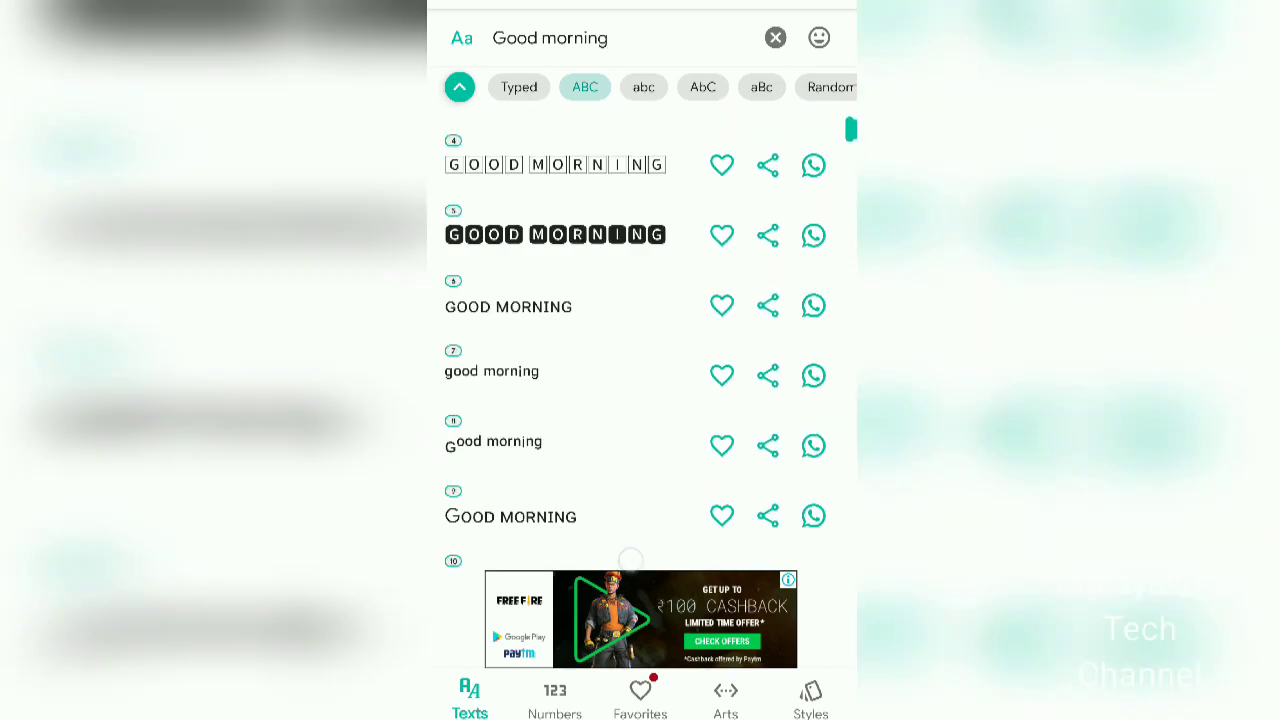
scroll(630, 560, "up", 3)
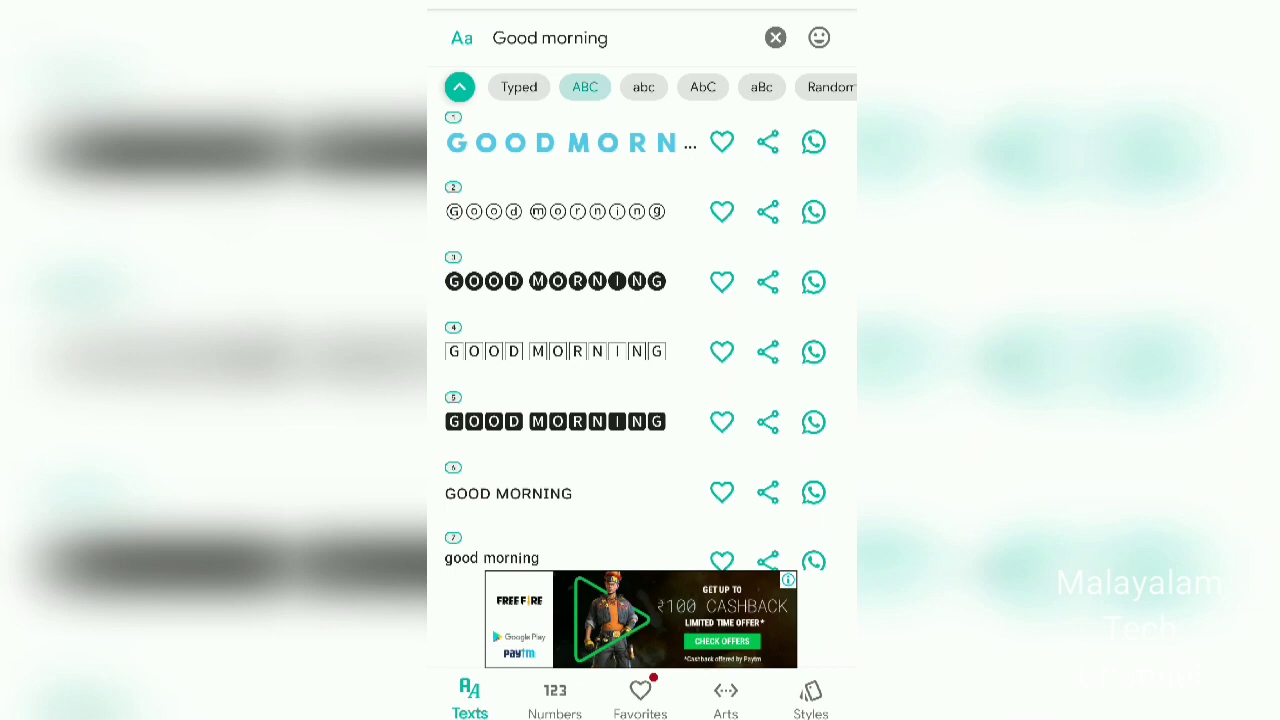
- Share style 1's spaced-letter GOOD MORNING to the WhatsApp chat
left_click(813, 142)
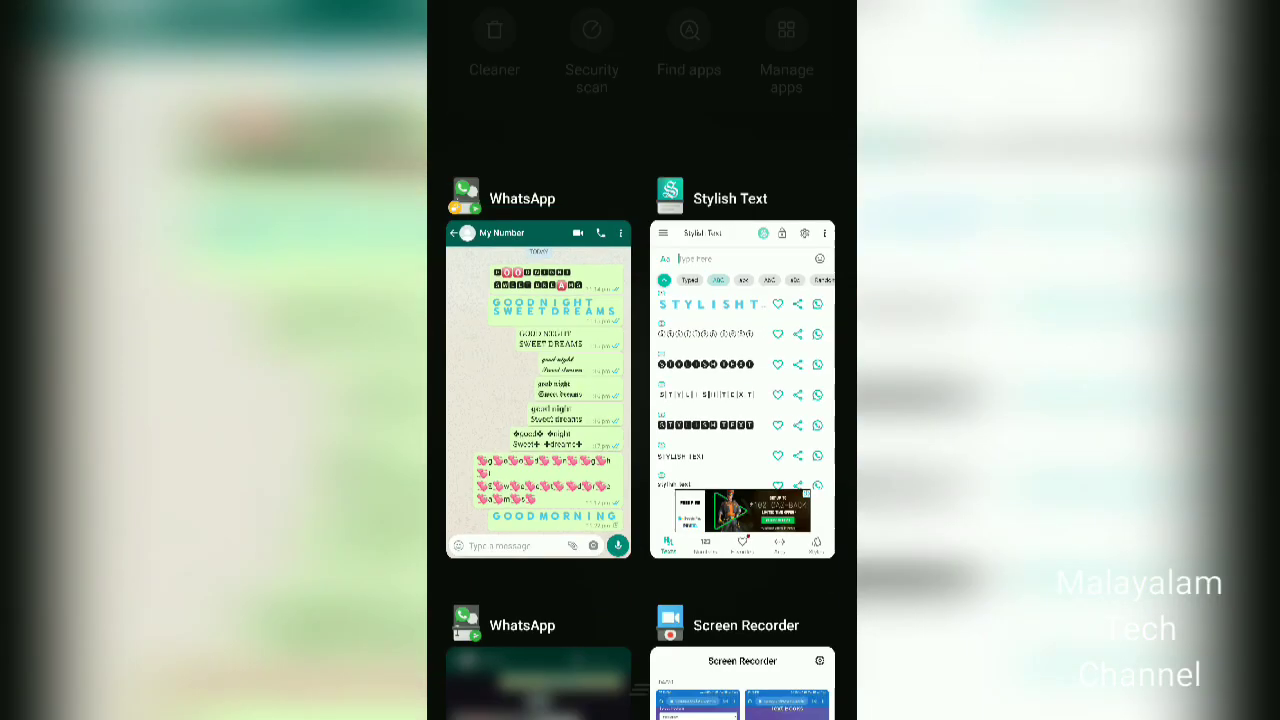
- Copy style 1's spaced-letter GOOD MORNING into a new note, then go home
left_click(700, 390)
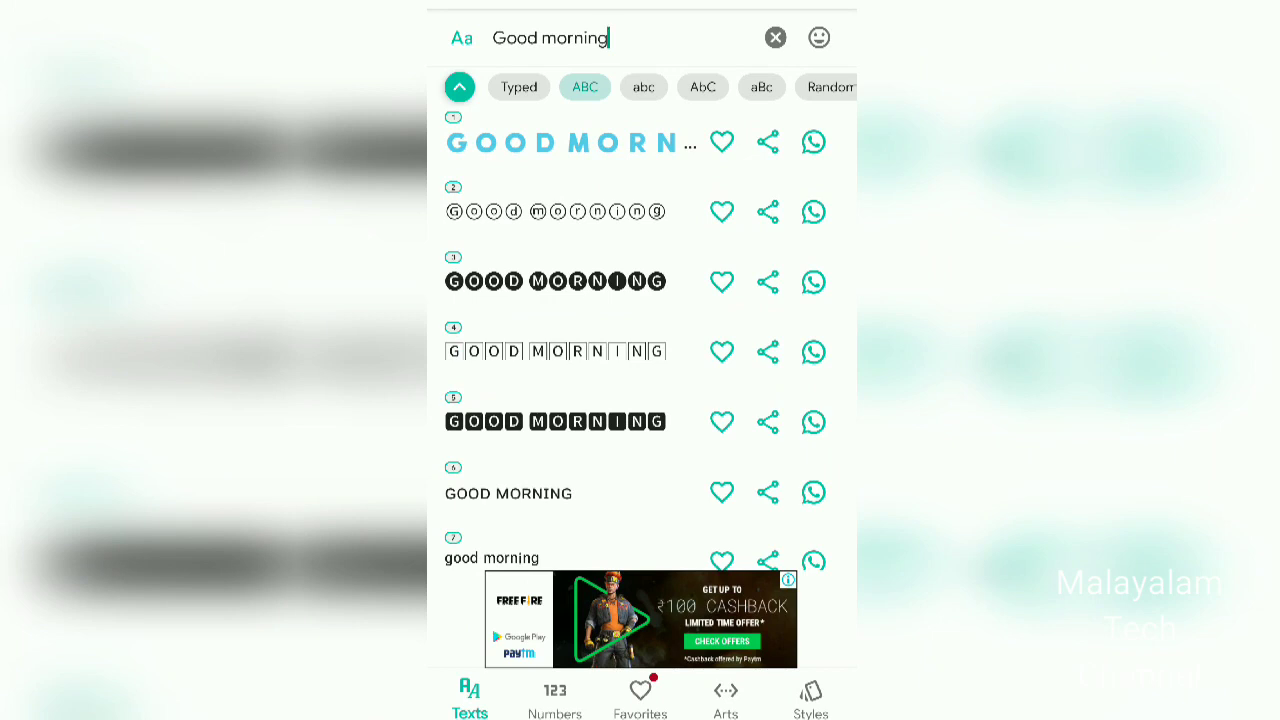
left_click(560, 142)
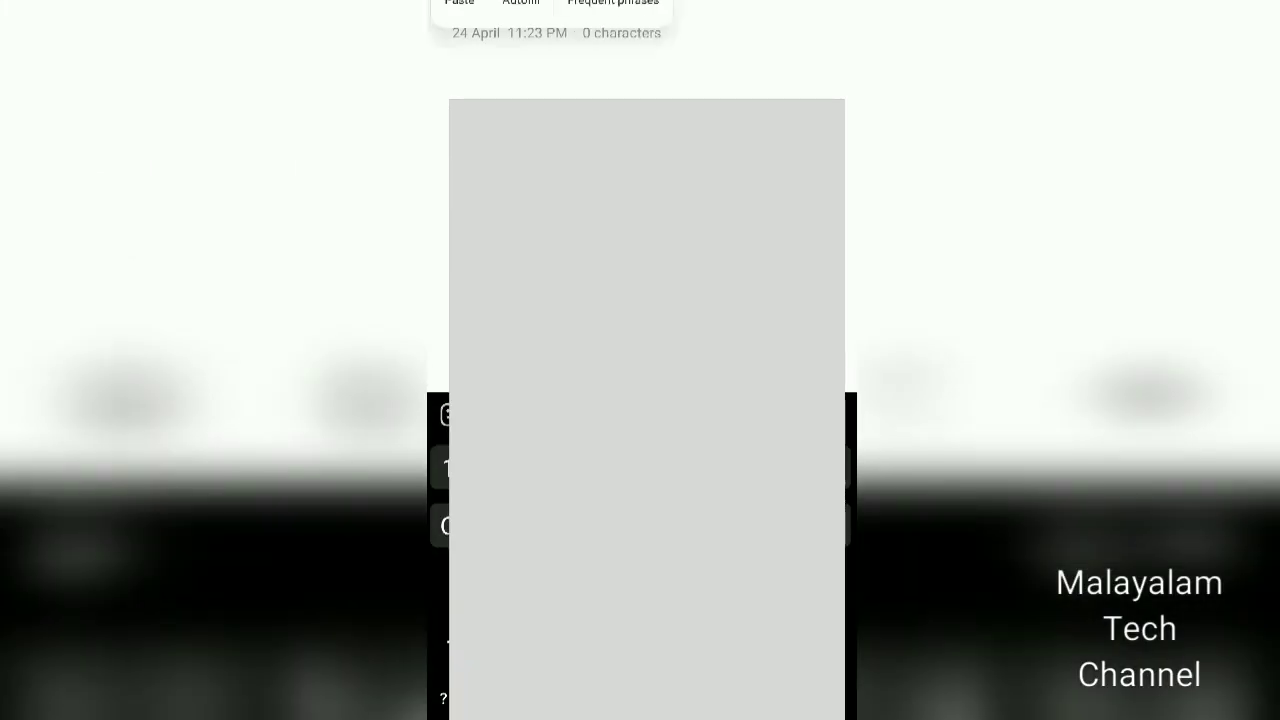
type("GOODMORNING")
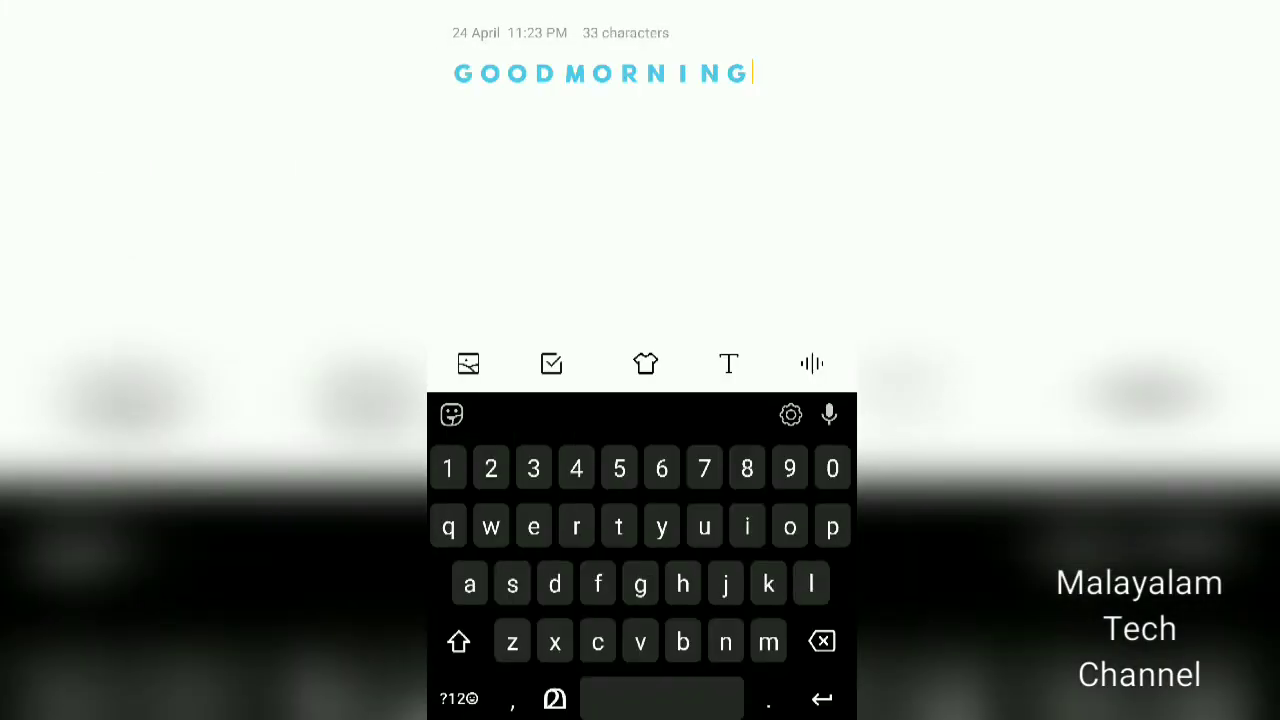
key("Escape")
- Reopen the GOOD MORNING note from Recents, go home, then reopen the recent-apps overview
key("Home")
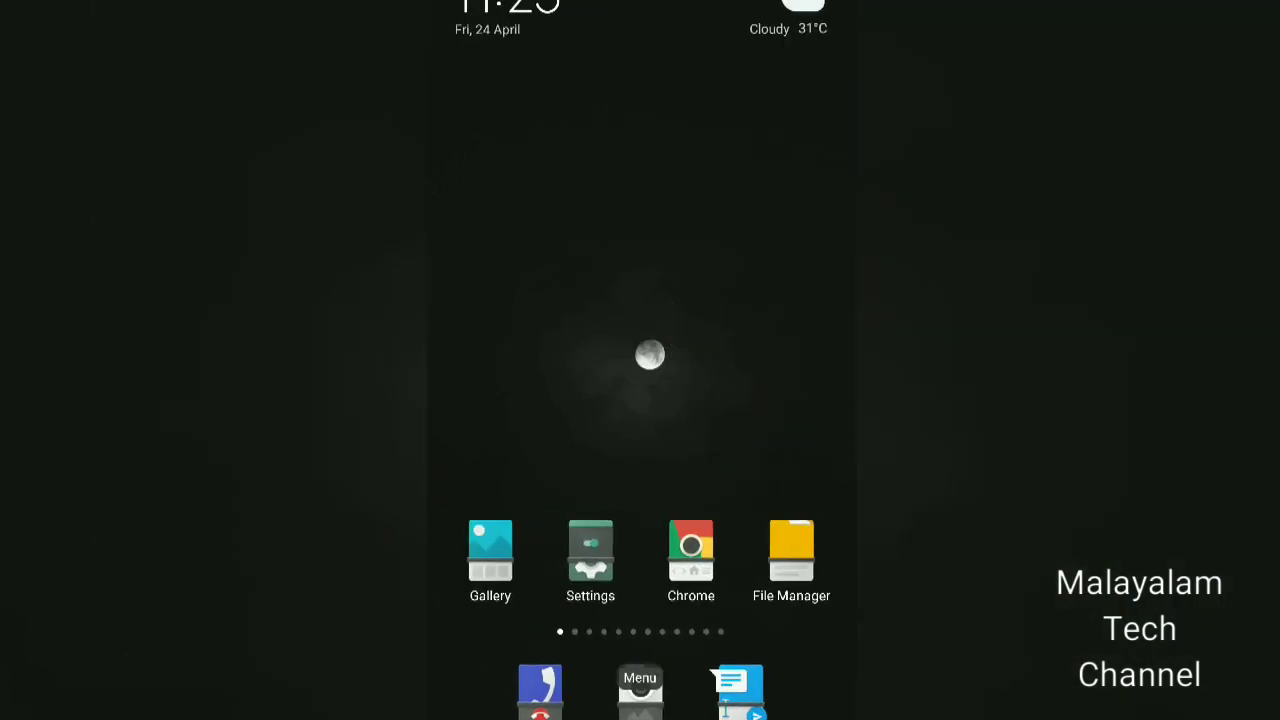
left_click(640, 690)
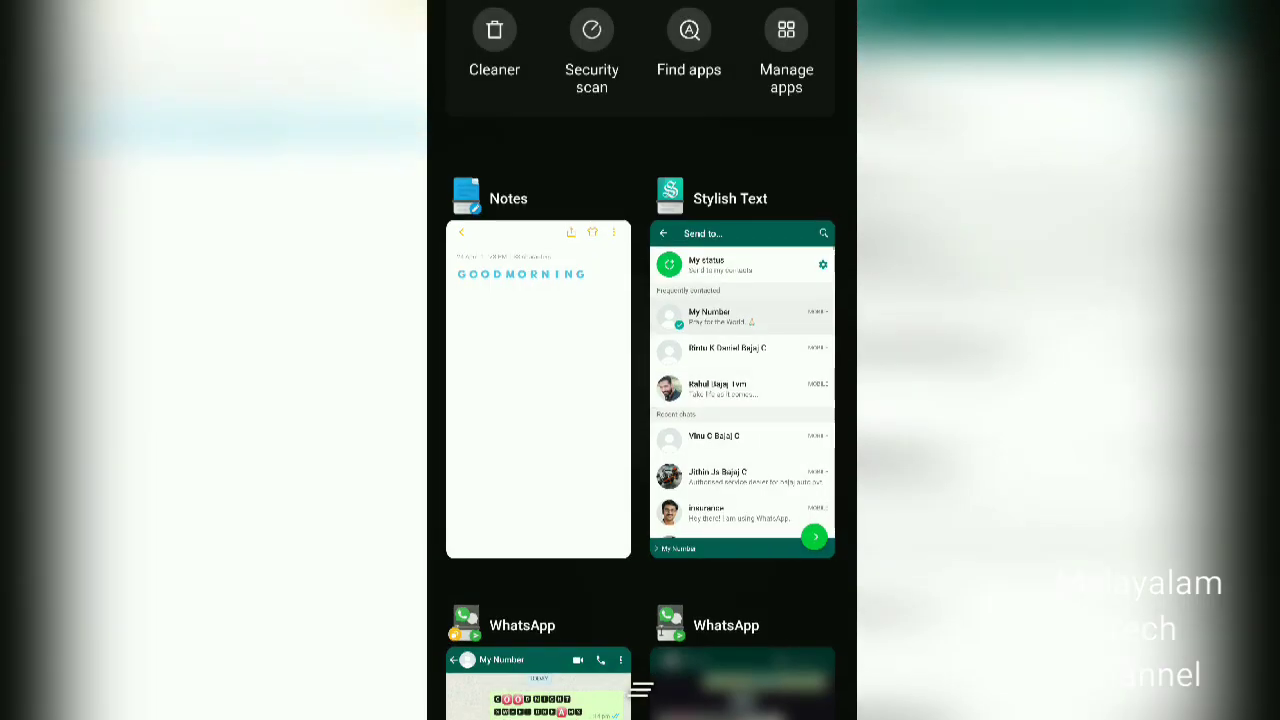
left_click(538, 390)
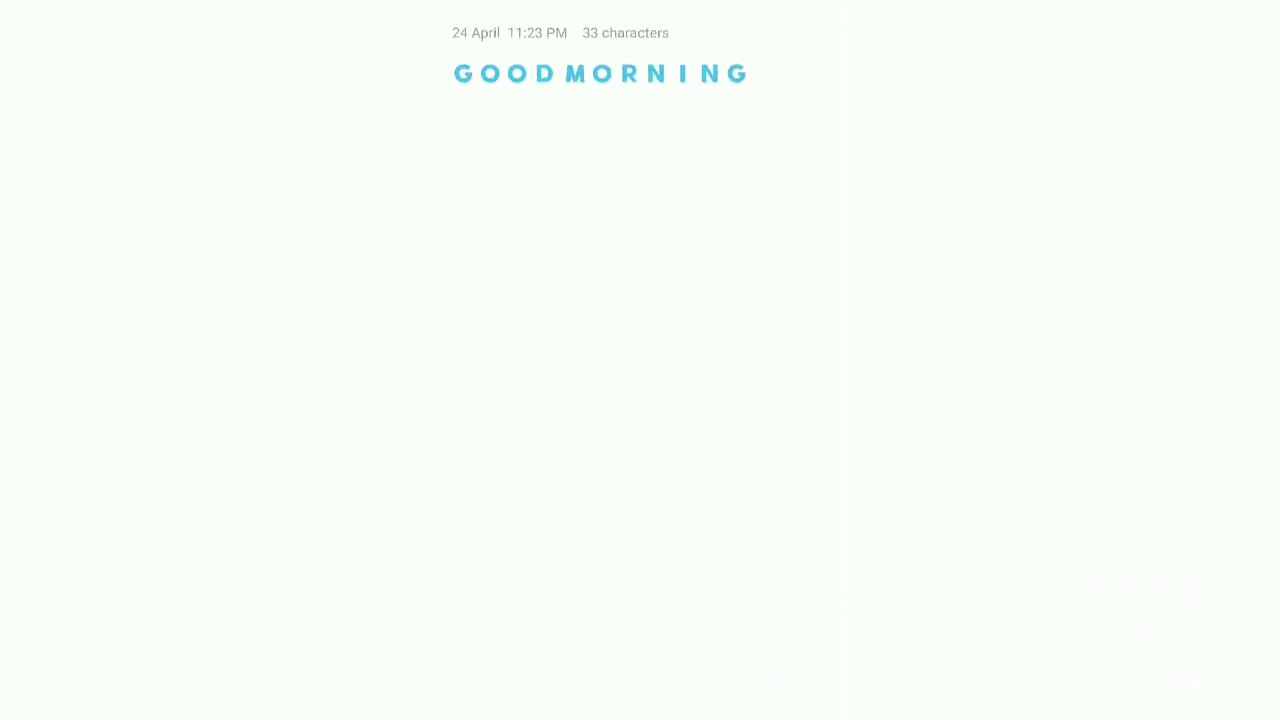
key("Home")
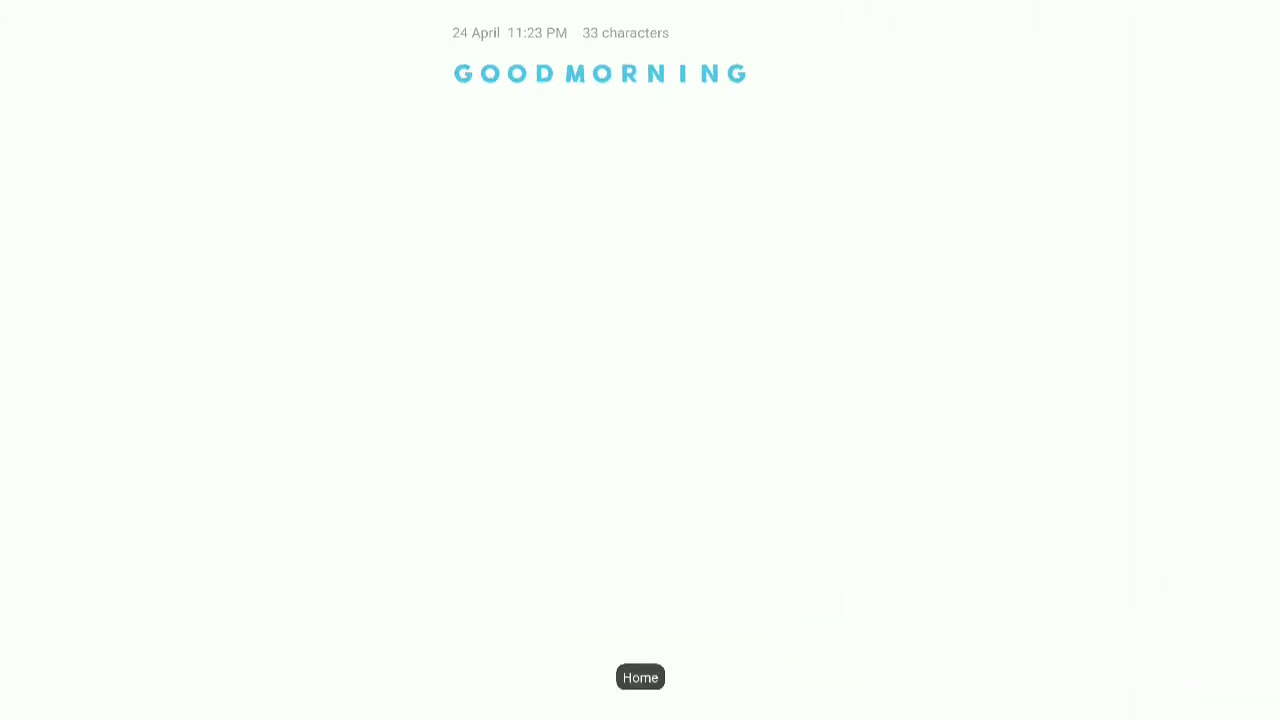
left_click(640, 690)
scroll(640, 400, "down", 3)
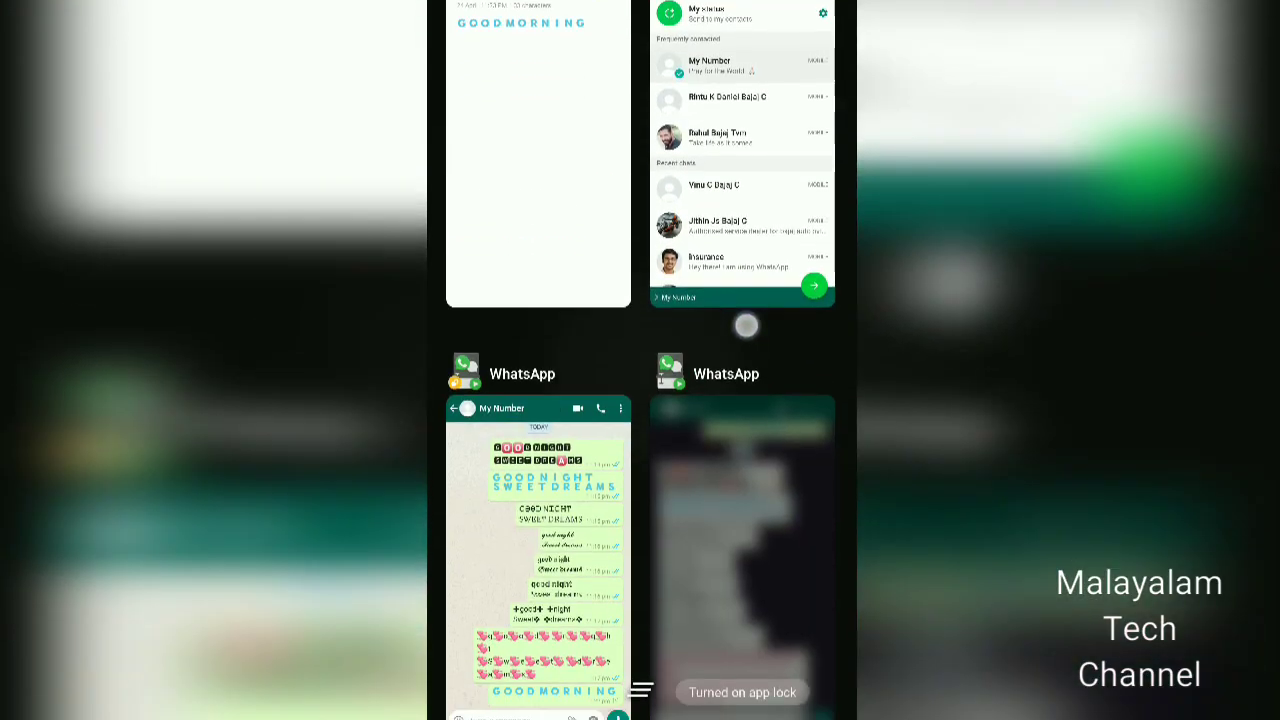